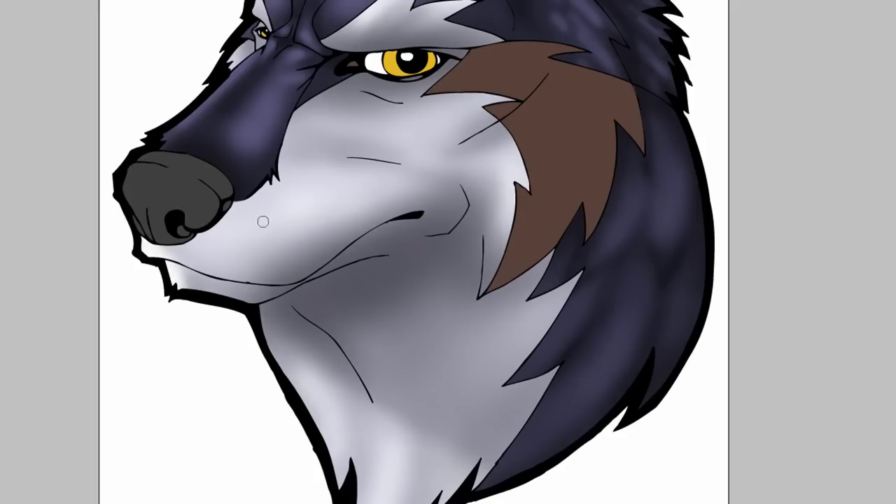
Activate the Smudge tool and set its strength to 30%
scroll(242, 240, "up", 3)
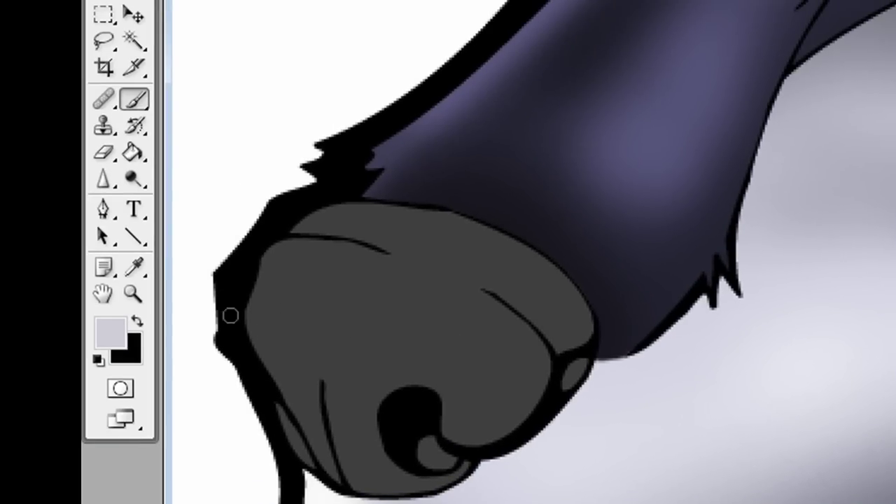
left_click(103, 185)
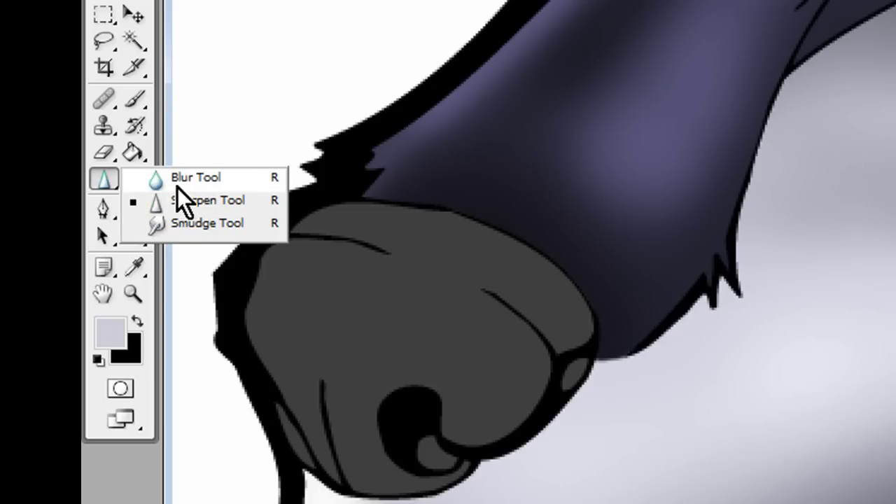
left_click(201, 226)
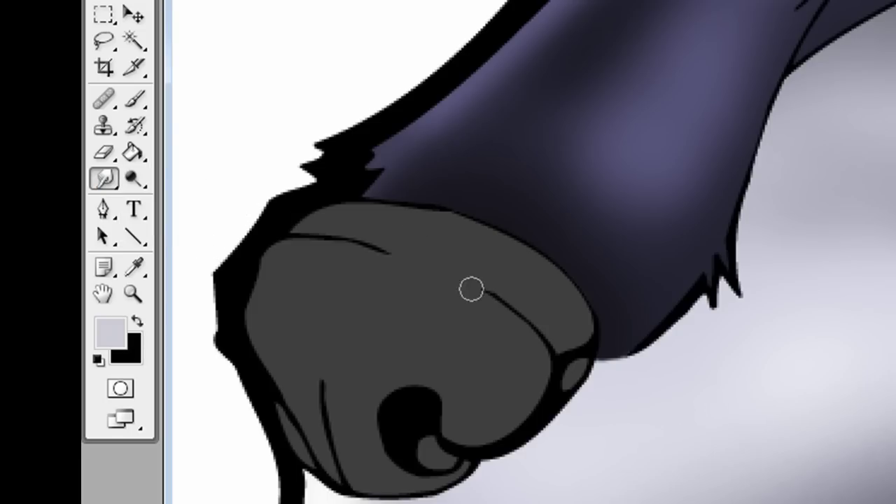
left_click(135, 182)
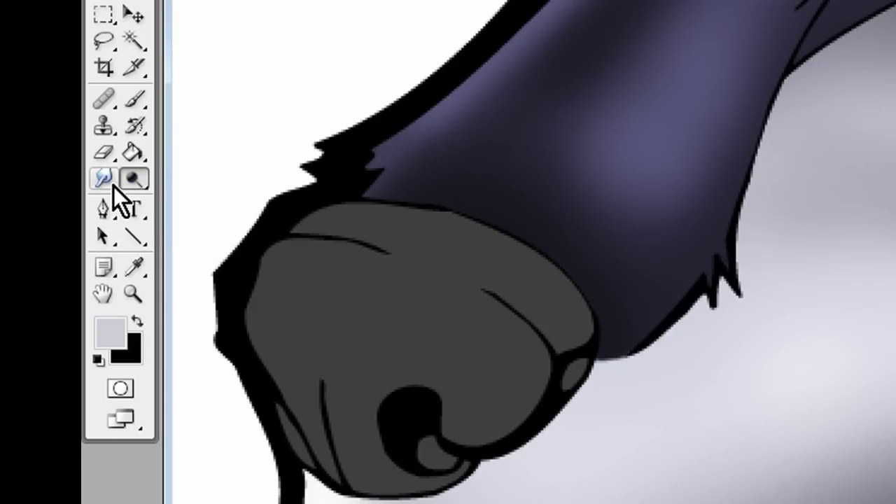
key("r")
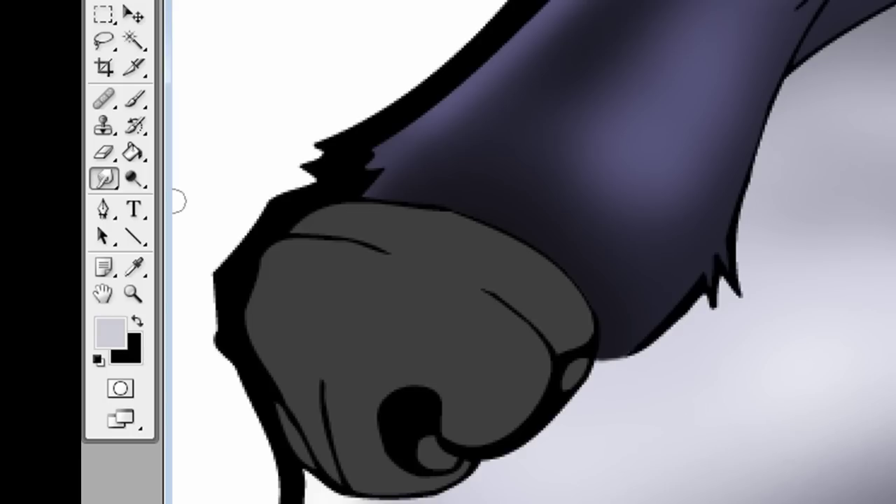
mouse_move(104, 186)
left_mouse_down()
mouse_move(114, 194)
mouse_move(160, 186)
mouse_move(162, 227)
left_mouse_up()
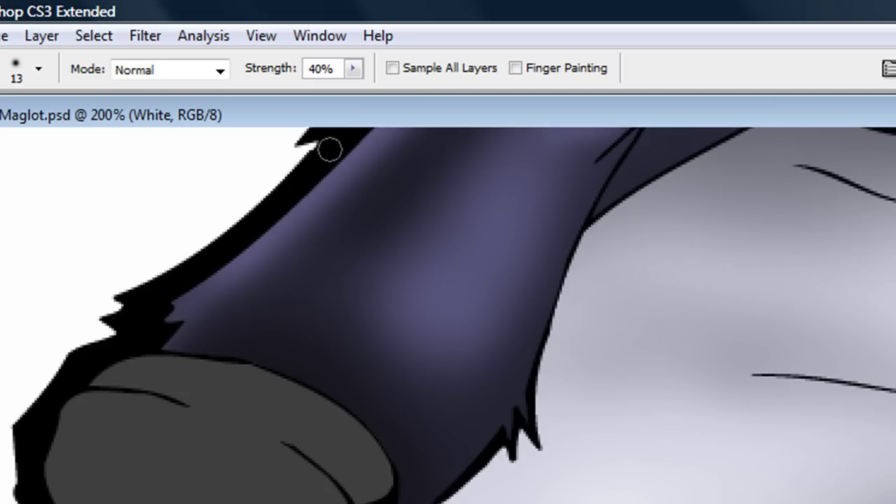
key("3")
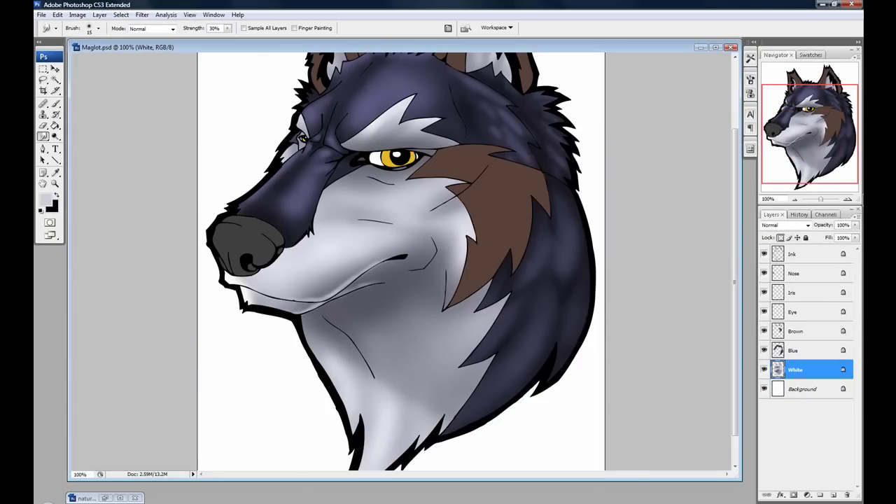
Make the Blue layer active for working on the dark fur behind the eye
left_click(849, 201)
left_click(849, 201)
key("space")
left_click_drag(488, 124, 234, 340)
left_click_drag(374, 162, 341, 308)
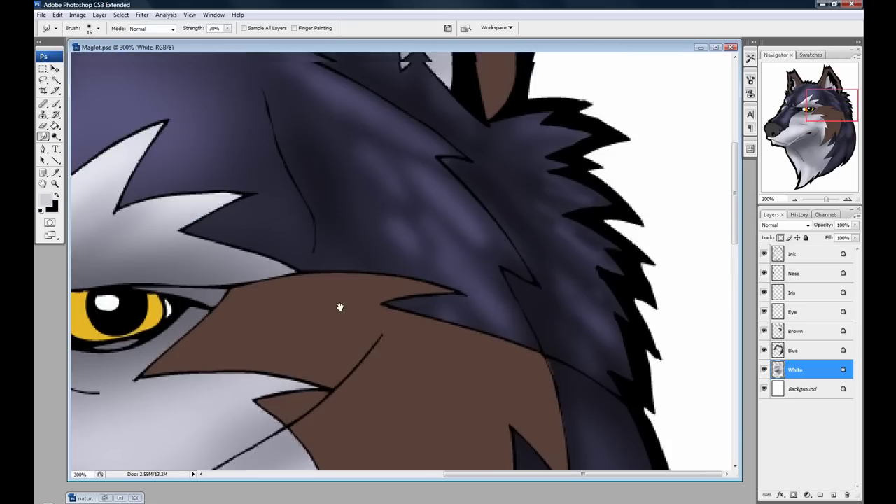
left_click_drag(351, 184, 409, 230)
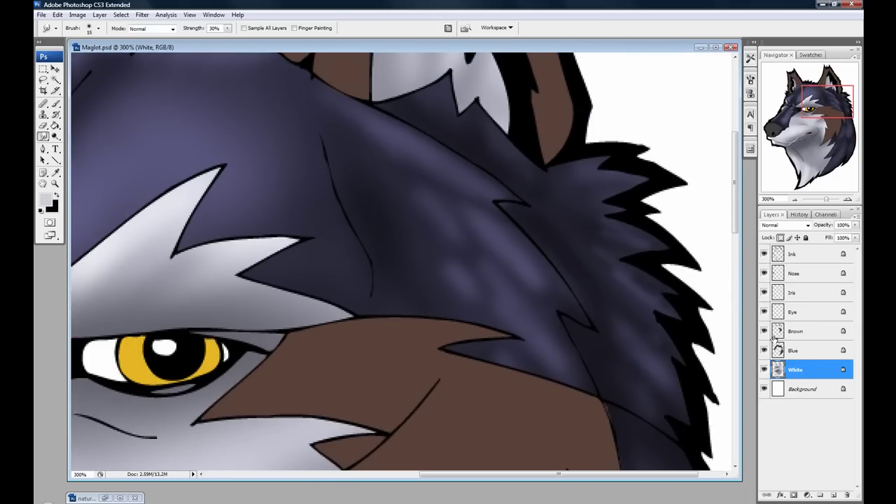
left_click(785, 352)
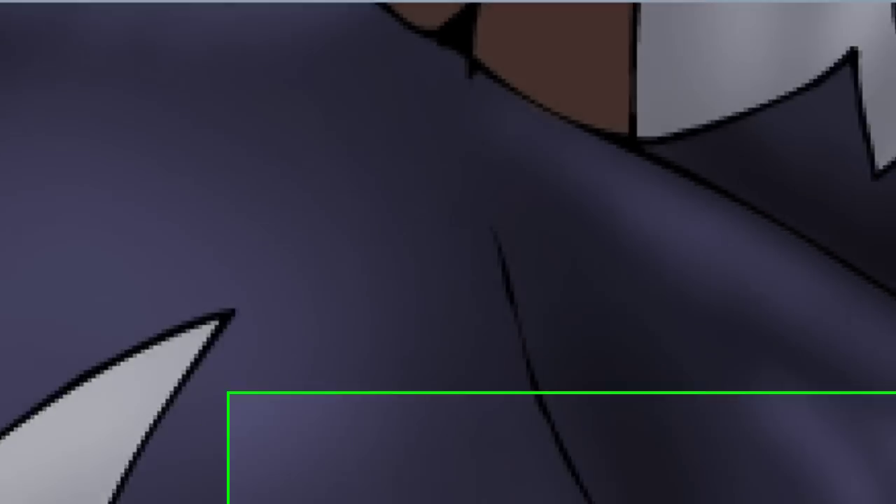
Append the Natural Brushes set to the current brush presets
right_click(225, 143)
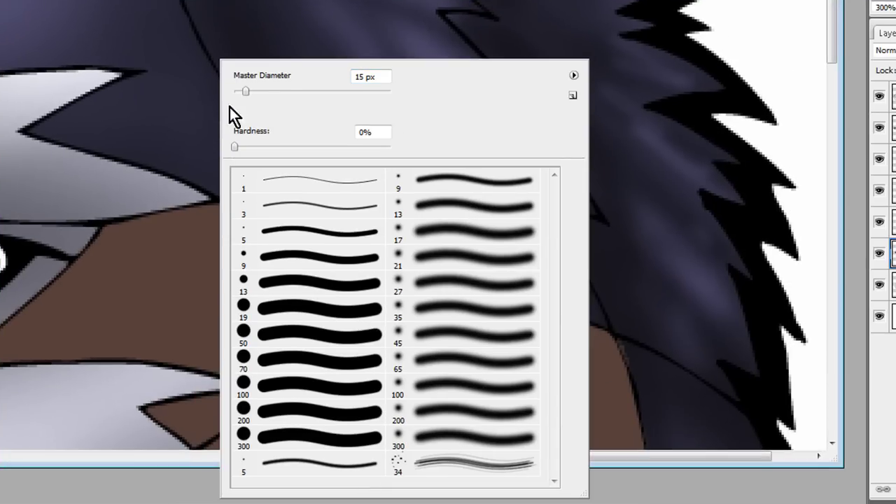
left_click(574, 75)
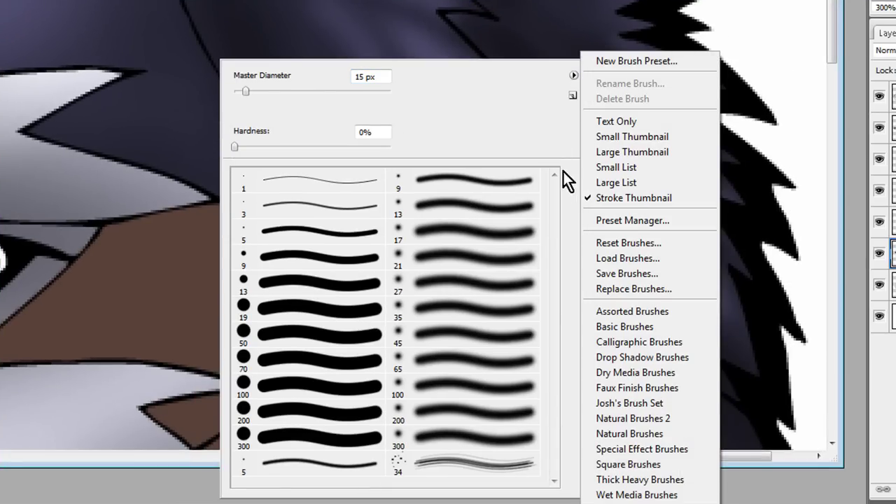
left_click(550, 95)
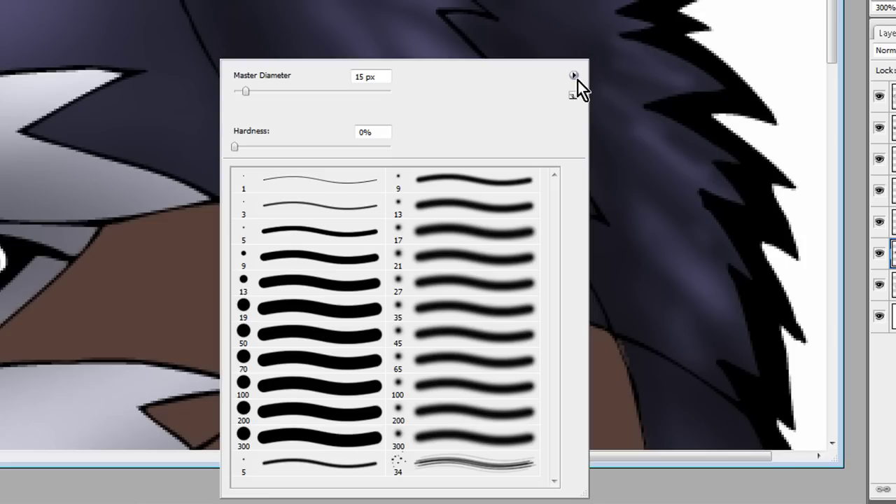
left_click(574, 75)
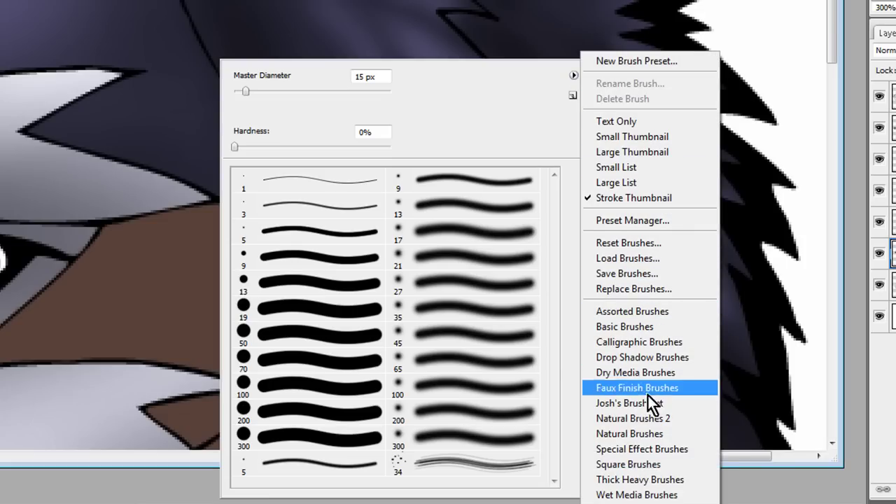
left_click(638, 432)
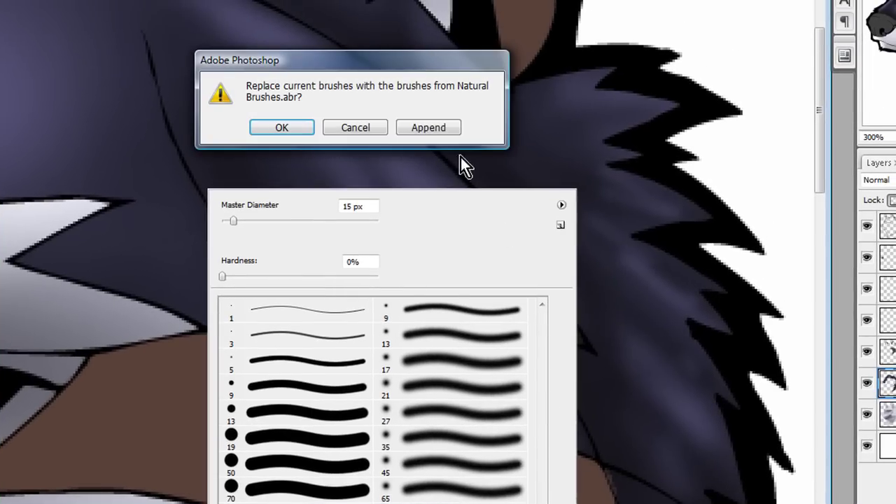
left_click(439, 132)
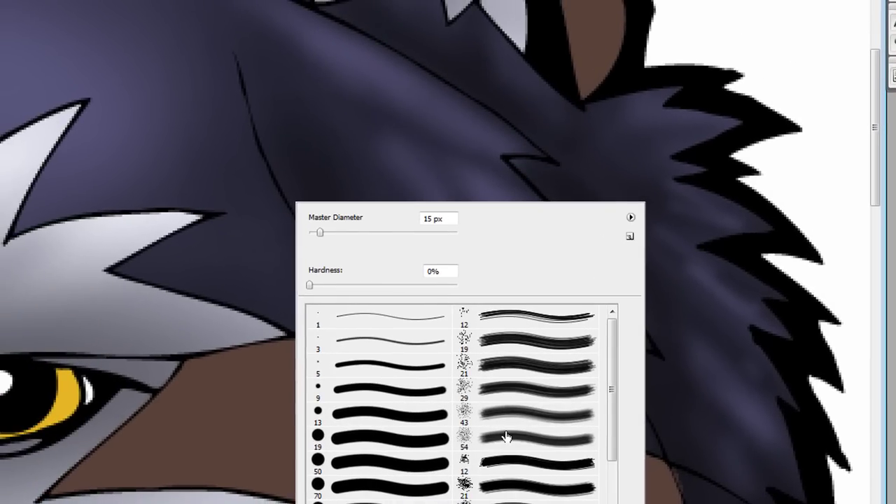
Choose the 21 px spatter brush and smudge the blue fur on the forehead and behind the eye into fine streaks
left_click(506, 438)
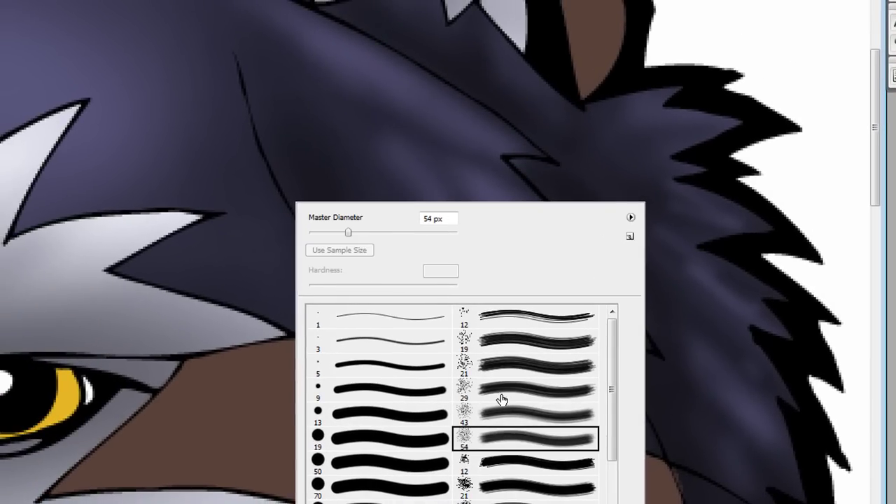
left_click(500, 412)
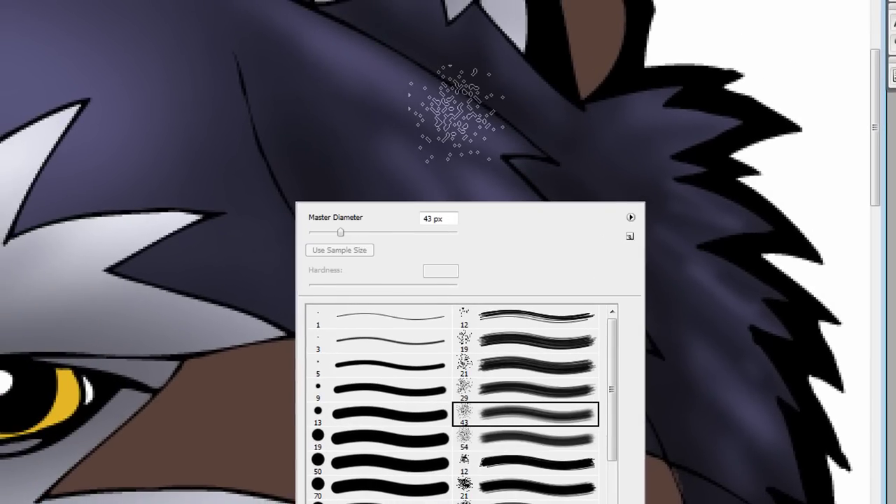
left_click(498, 390)
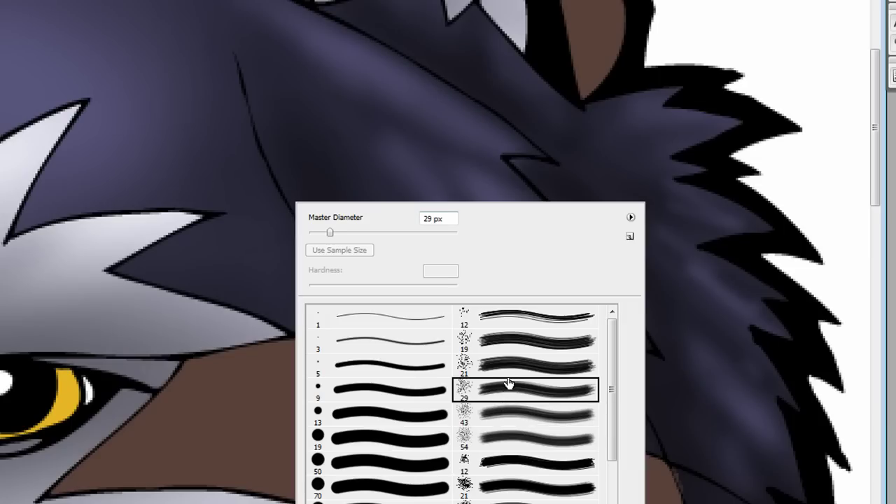
left_click(507, 372)
left_click(509, 344)
left_click(517, 376)
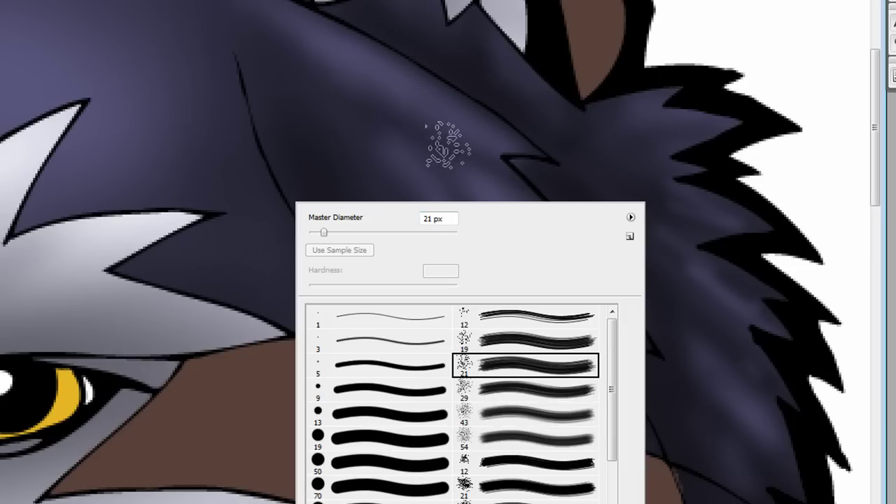
left_click(297, 109)
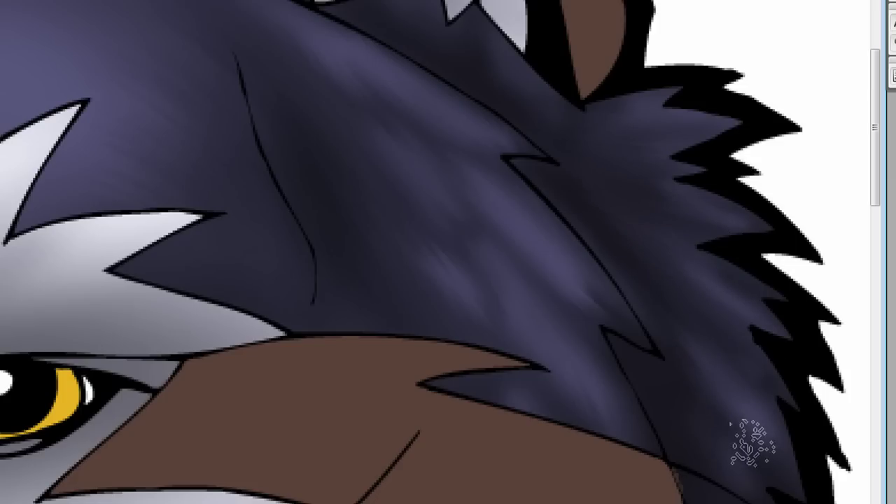
Pick a small round brush and smudge the highlight edge of the blue fur on the side of the neck
left_click_drag(520, 148, 647, 271)
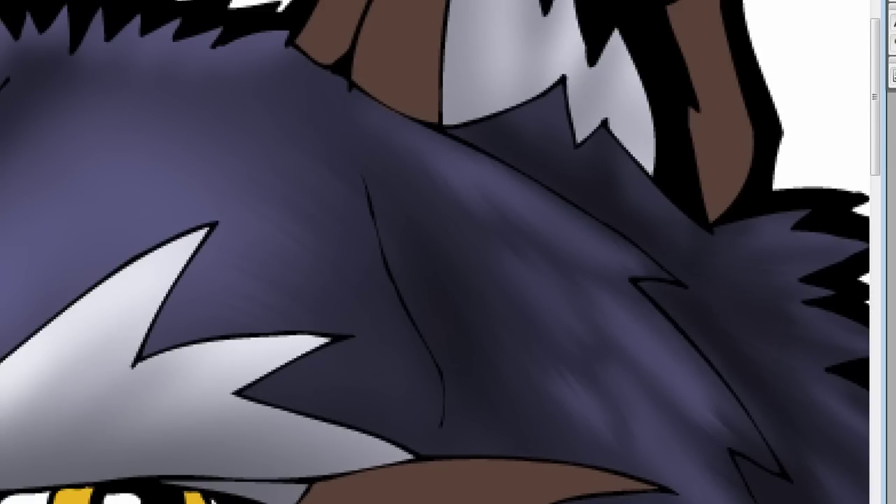
key("ctrl+minus")
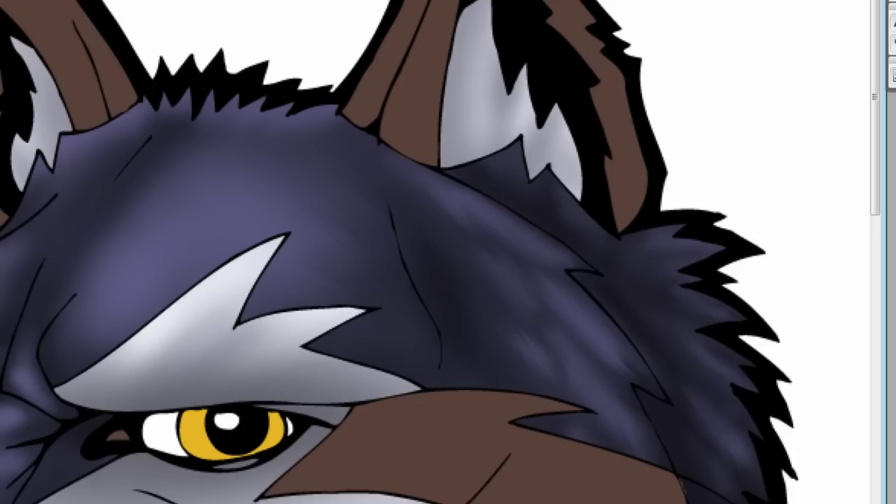
key("ctrl+minus")
scroll(417, 227, "down", 3)
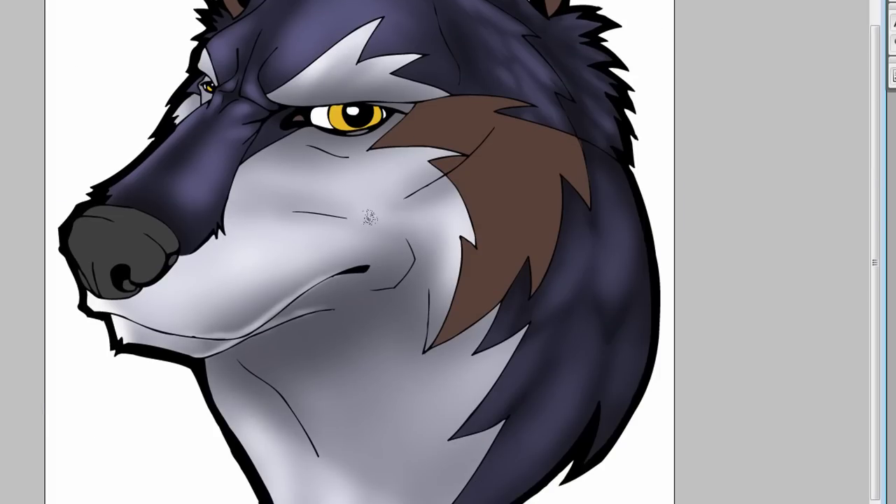
right_click(376, 228)
left_click(433, 341)
key("Return")
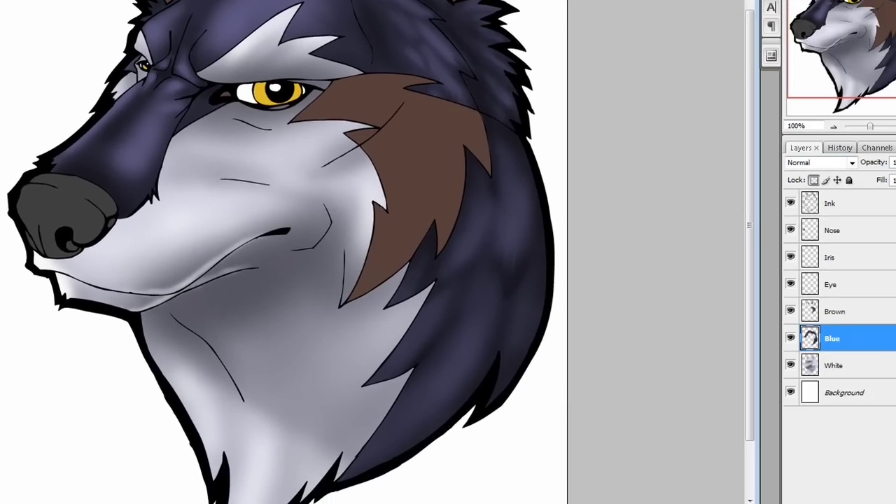
key("ctrl+plus")
key("ctrl+plus")
left_click_drag(596, 156, 201, 3)
left_click_drag(396, 159, 277, 204)
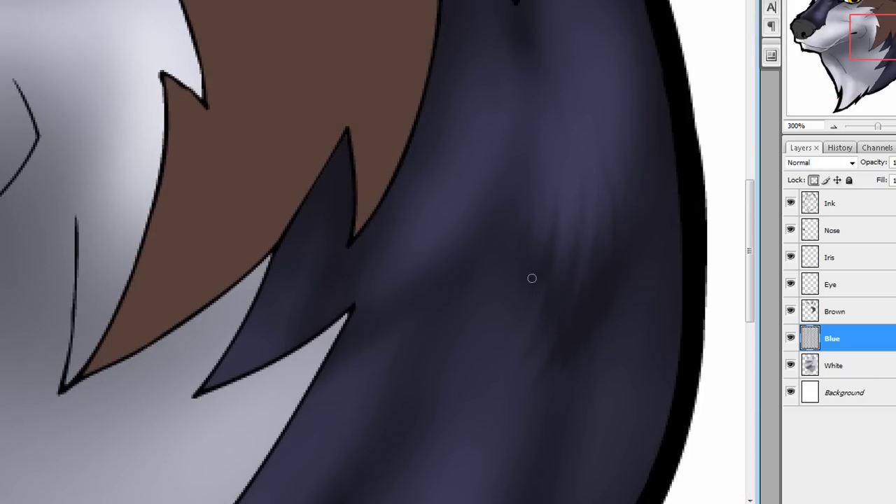
Switch back to the 21 px spatter brush and smudge the blue neck shading into streaks along the fur
right_click(537, 175)
left_click(729, 318)
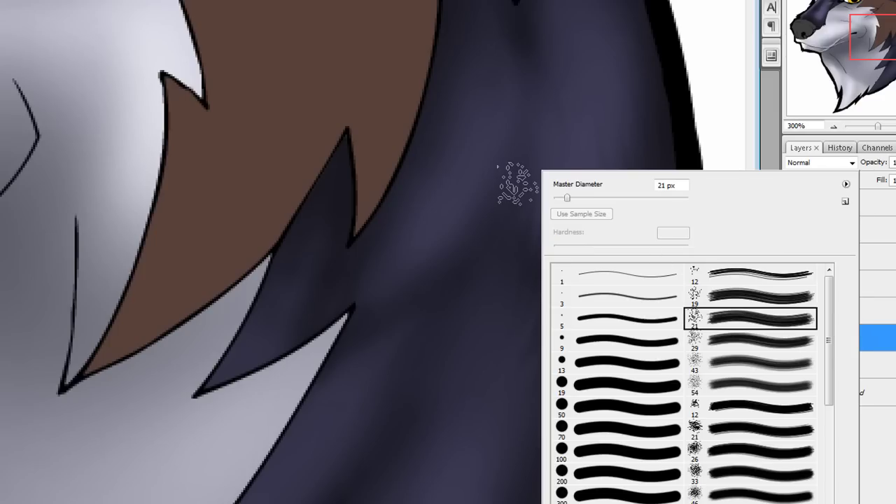
left_click(483, 255)
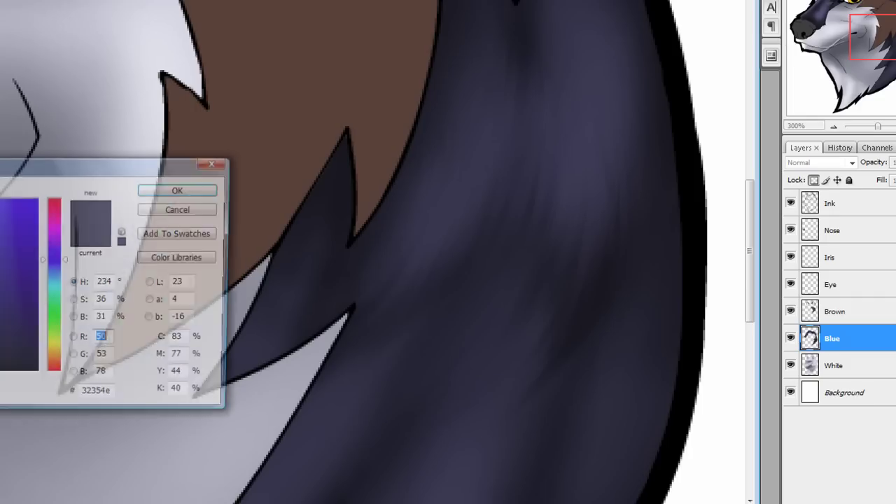
Pick a lighter blue, paint short highlight strokes on the neck fur, and smudge them into the shading
left_click(0, 272)
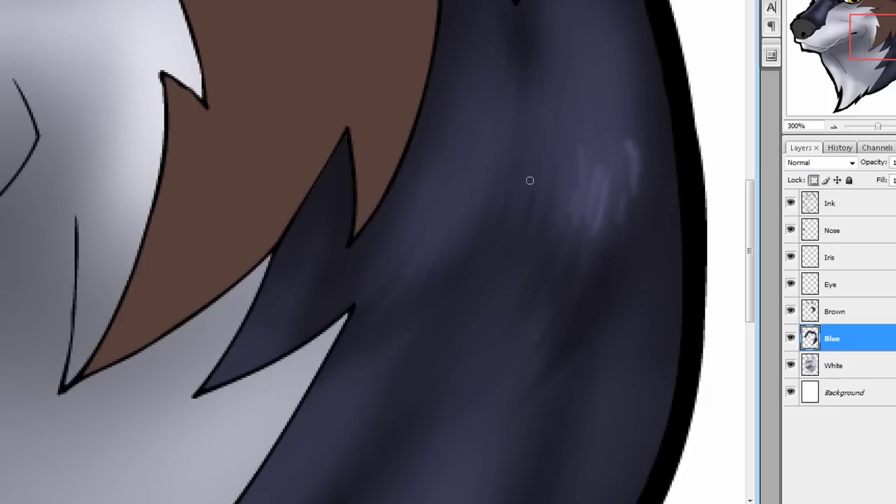
left_click_drag(506, 207, 522, 161)
left_click_drag(422, 223, 380, 258)
mouse_move(457, 245)
left_mouse_down()
mouse_move(390, 262)
mouse_move(438, 182)
mouse_move(394, 266)
mouse_move(422, 212)
mouse_move(434, 228)
mouse_move(503, 121)
mouse_move(469, 236)
mouse_move(509, 250)
mouse_move(512, 204)
mouse_move(573, 246)
mouse_move(600, 99)
left_mouse_up()
left_click_drag(631, 156, 619, 249)
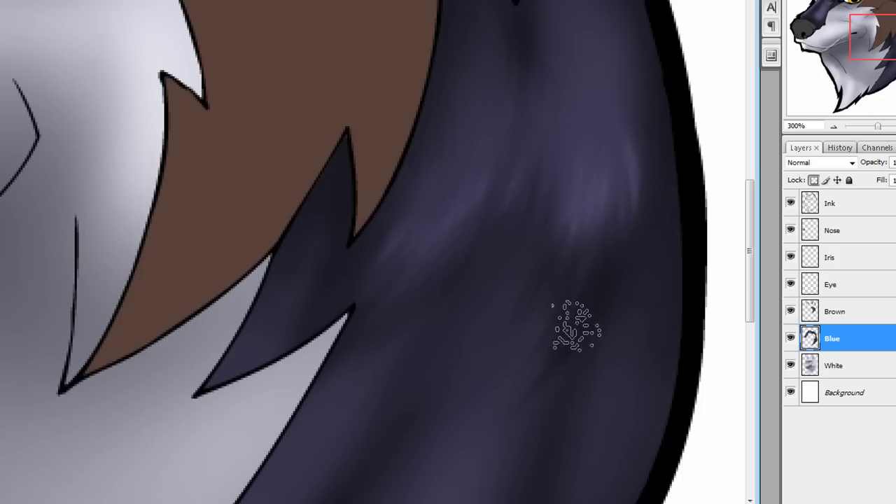
Make the Brown layer active for working on the cheek patch
left_click(833, 127)
left_click(833, 127)
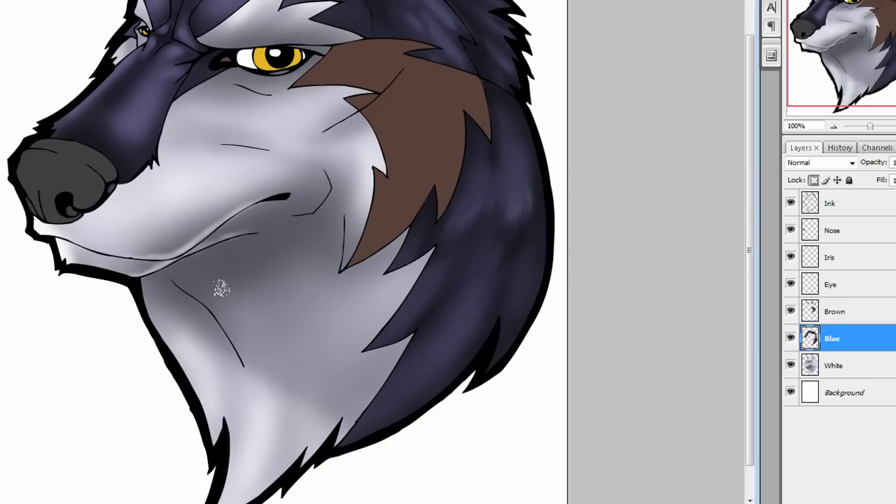
left_click_drag(234, 277, 303, 288)
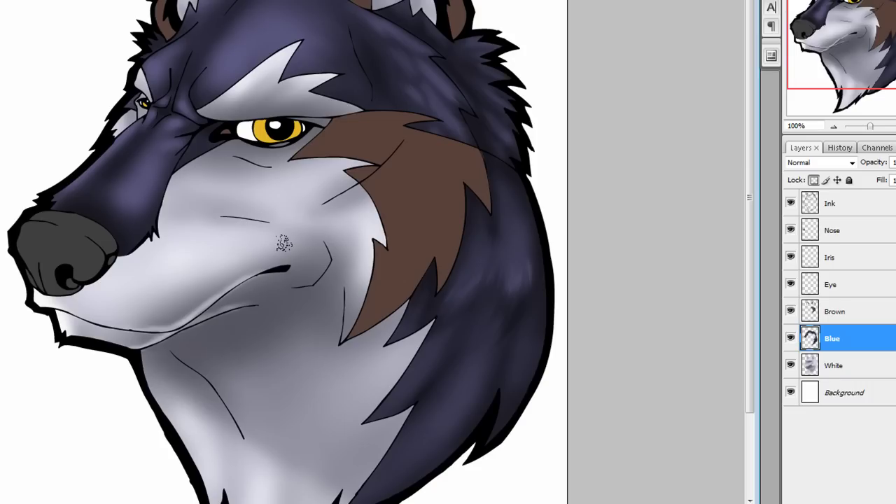
left_click_drag(301, 98, 284, 112)
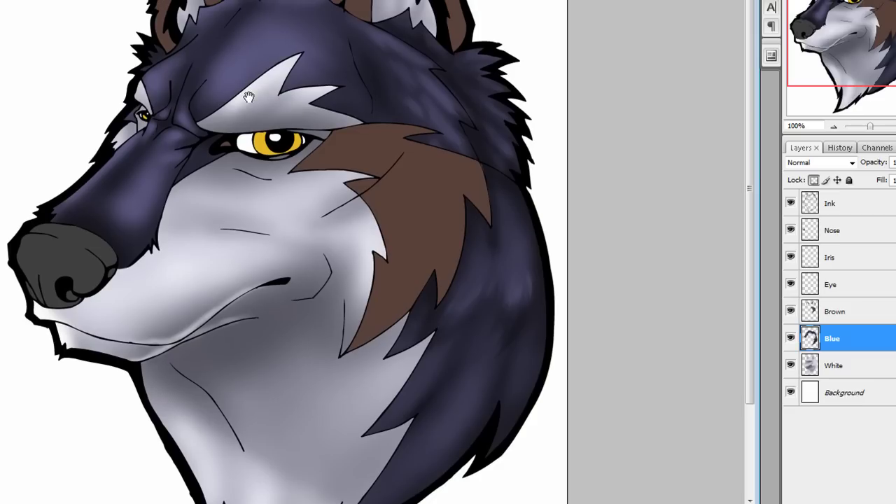
left_click_drag(250, 63, 254, 76)
scroll(273, 101, "down", 1)
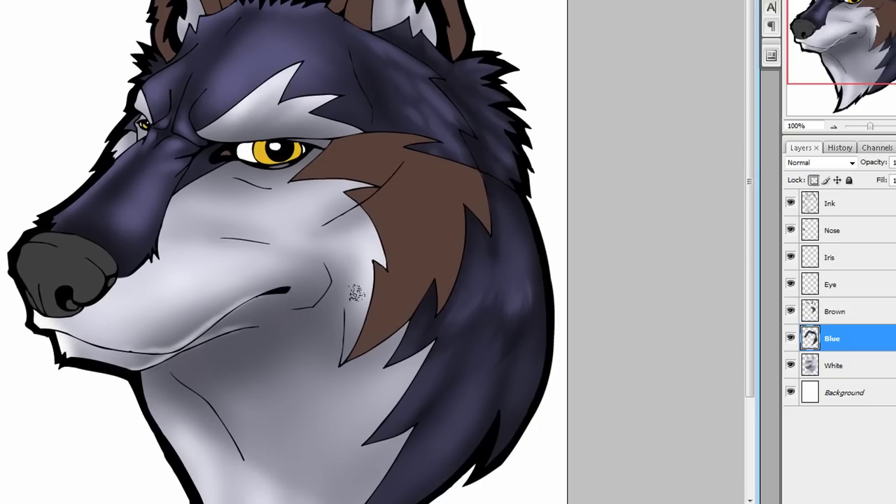
left_click(861, 308)
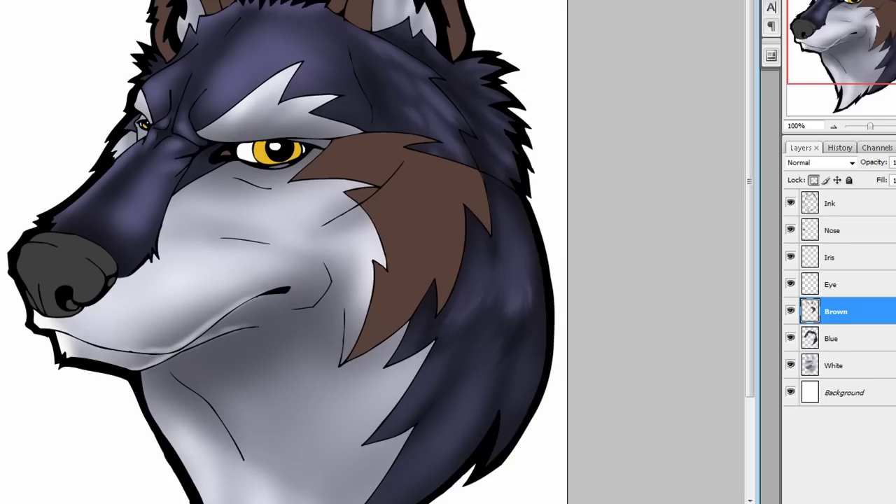
Set the paint color to dark brown #281a16 and shade the cheek patch with broad strokes of an enlarged soft round brush
left_click(0, 306)
left_click(0, 349)
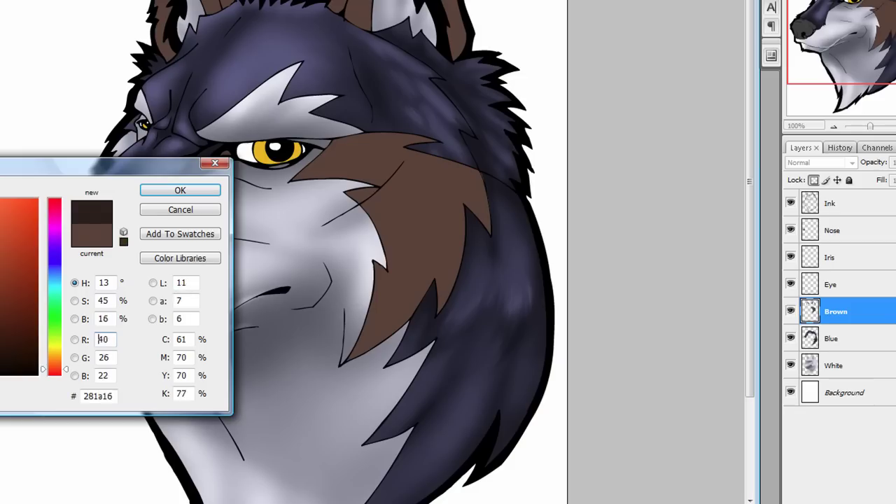
left_click(141, 208)
key("bracketright")
key("bracketright")
key("bracketright")
key("bracketright")
key("bracketright")
key("bracketright")
key("bracketright")
key("bracketright")
key("bracketright")
key("bracketright")
left_click_drag(486, 247, 406, 133)
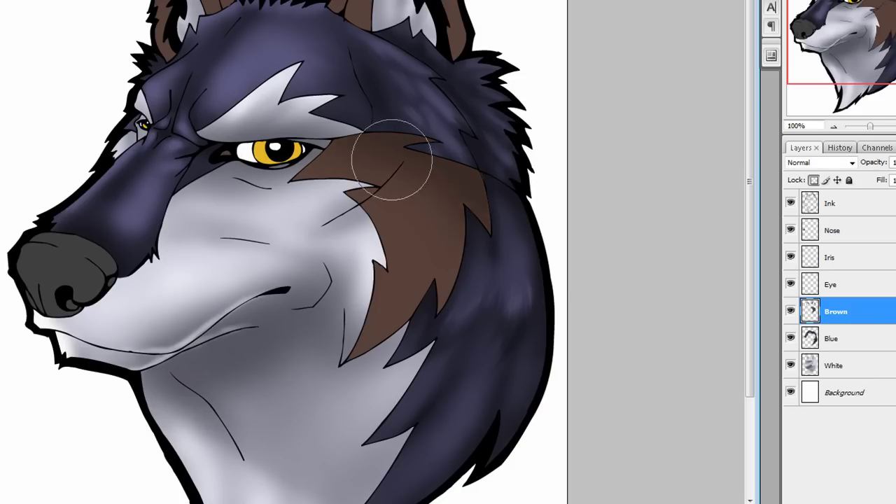
Deepen the dark brown shading through the middle of the cheek patch with a smaller brush
key("bracketleft")
key("bracketleft")
key("bracketleft")
key("bracketleft")
key("bracketleft")
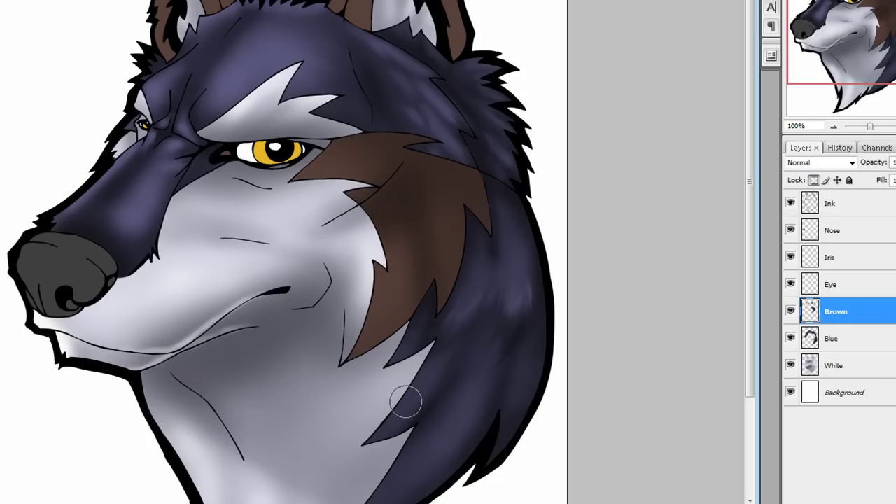
key("bracketleft")
key("bracketleft")
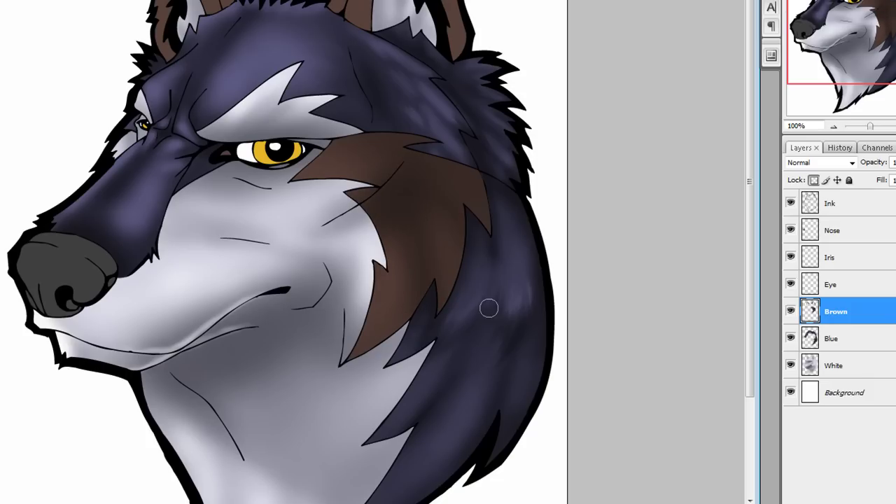
Shade the brown fur on both ears with dark brown strokes
scroll(453, 51, "up", 3)
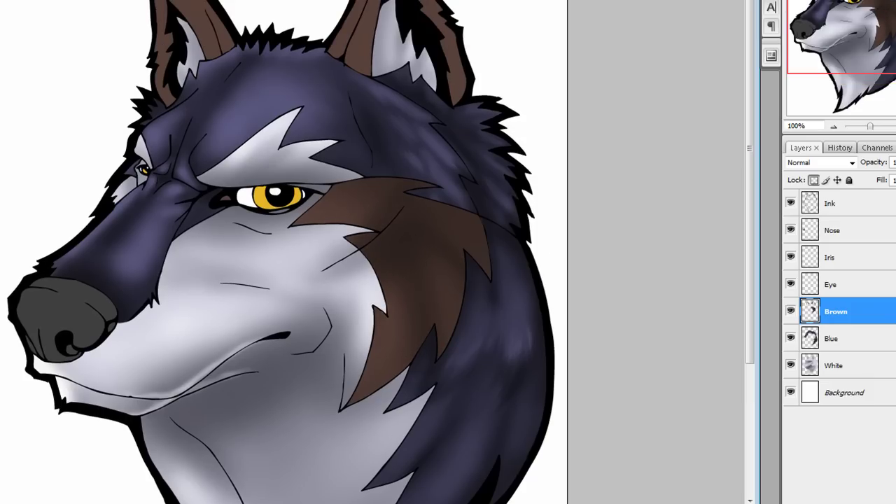
left_click_drag(449, 117, 454, 66)
left_click_drag(368, 5, 362, 70)
mouse_move(209, 10)
left_mouse_down()
mouse_move(216, 84)
mouse_move(176, 87)
mouse_move(188, 58)
left_mouse_up()
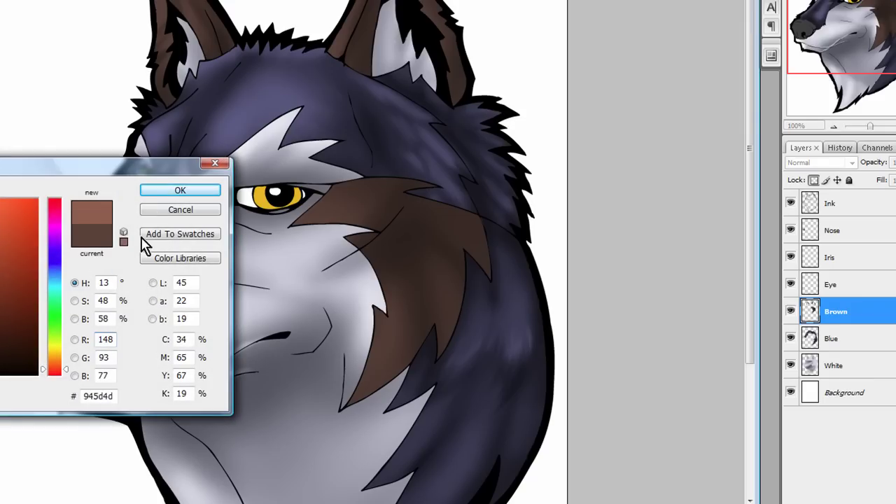
Set the paint color to the lighter brown #945d4d
left_click(155, 190)
key("Return")
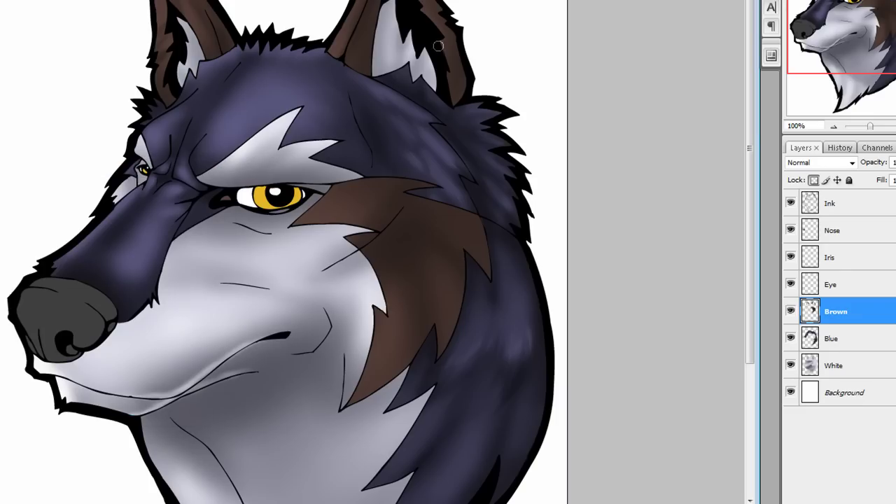
Try a light brown highlight dab on the brown patch behind the eye, and step back in the history
left_click(377, 197)
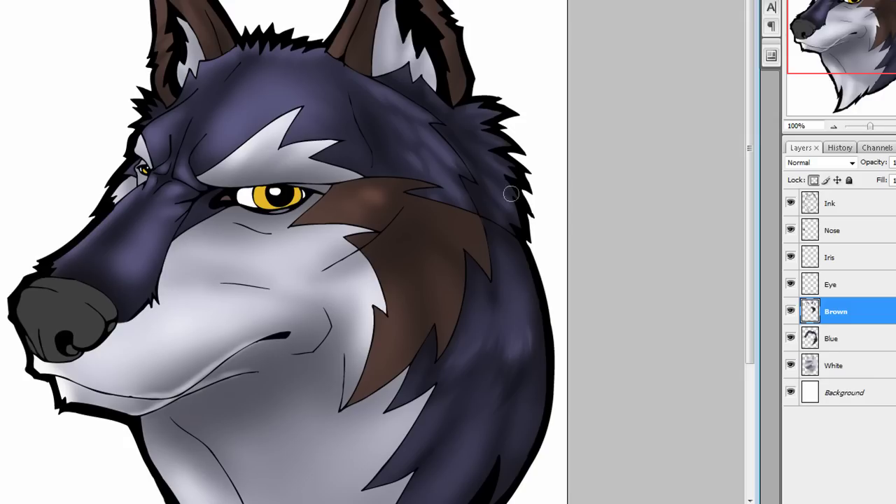
left_click(840, 148)
left_click(843, 441)
left_click(802, 147)
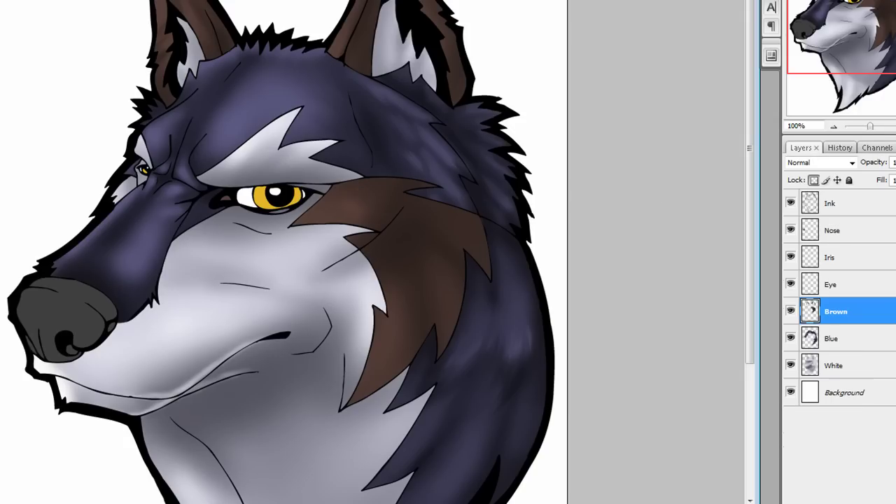
Paint a broad light brown highlight across the brown patch behind the eye at 300% zoom with an enlarged soft brush
key("ctrl+plus")
key("ctrl+plus")
left_click_drag(303, 202, 102, 100)
left_click_drag(504, 317, 114, 37)
mouse_move(238, 14)
left_mouse_down()
mouse_move(402, 313)
mouse_move(426, 317)
left_mouse_up()
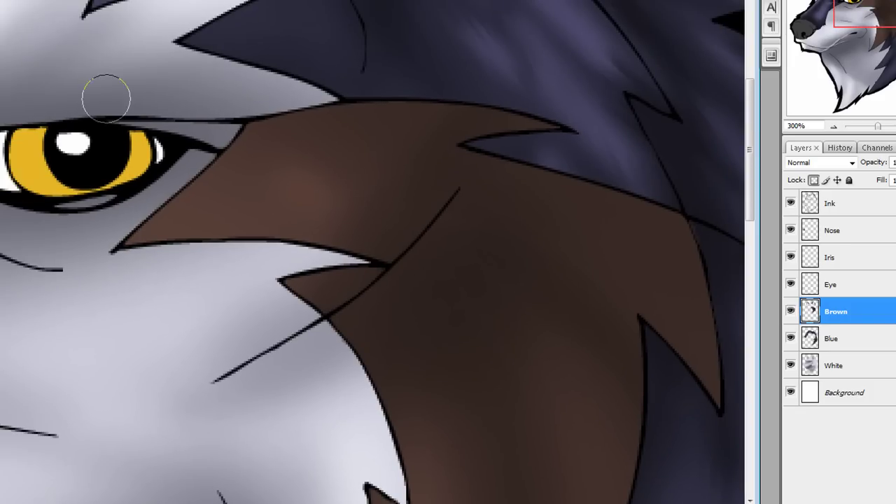
key("bracketleft")
key("bracketleft")
key("bracketleft")
key("bracketright")
key("bracketright")
key("bracketright")
key("bracketright")
key("bracketright")
key("bracketright")
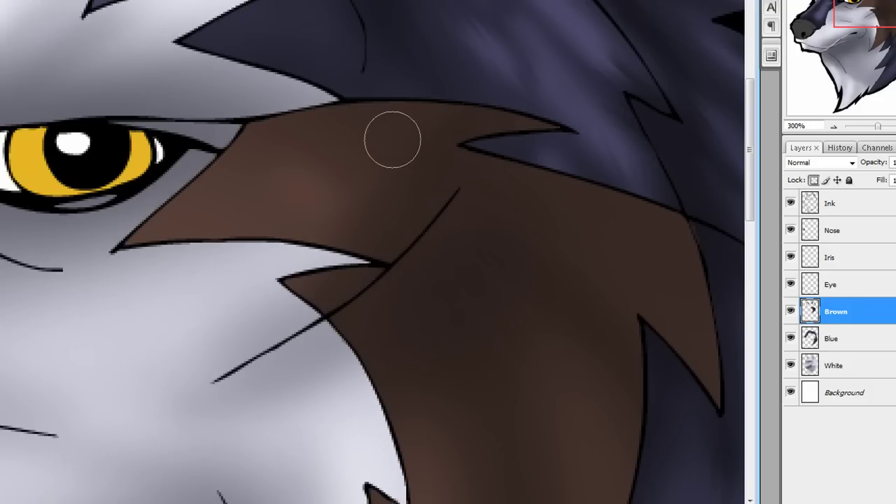
mouse_move(396, 140)
left_mouse_down()
mouse_move(287, 132)
mouse_move(378, 161)
mouse_move(304, 163)
mouse_move(276, 210)
mouse_move(210, 198)
left_mouse_up()
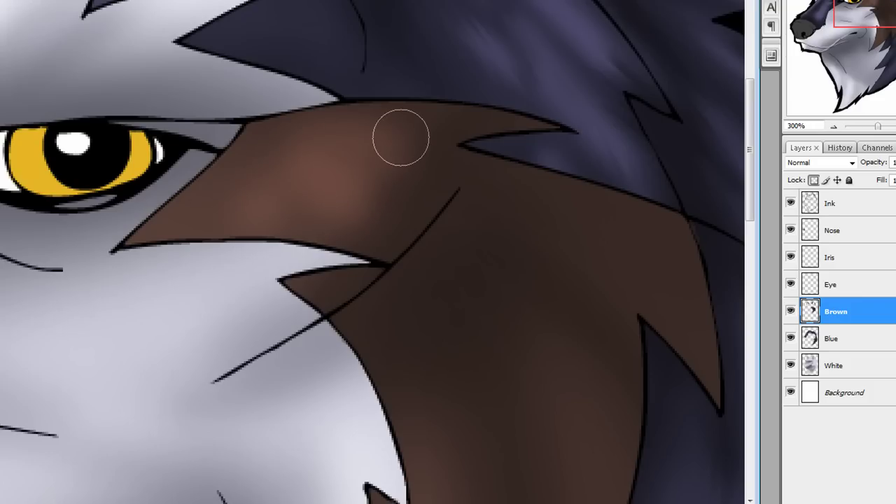
Refine the light brown highlight behind the eye with shorter strokes of a smaller brush and blend it softly
key("bracketleft")
key("bracketleft")
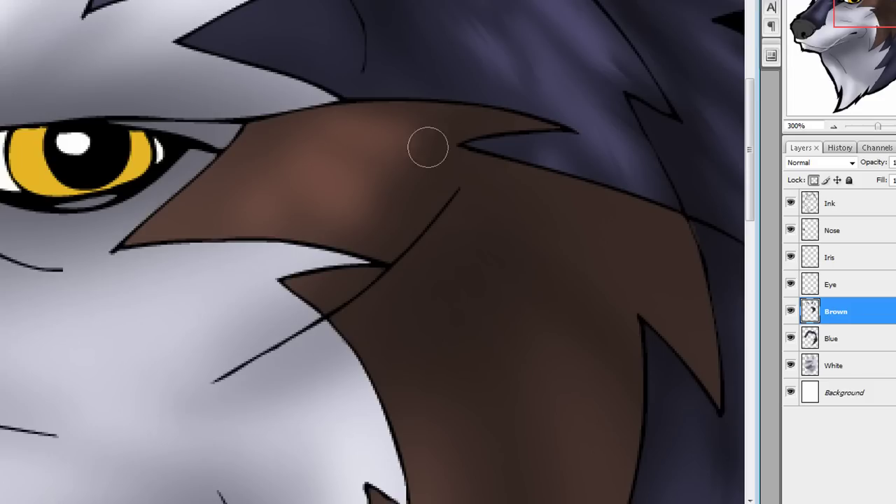
key("bracketleft")
key("bracketleft")
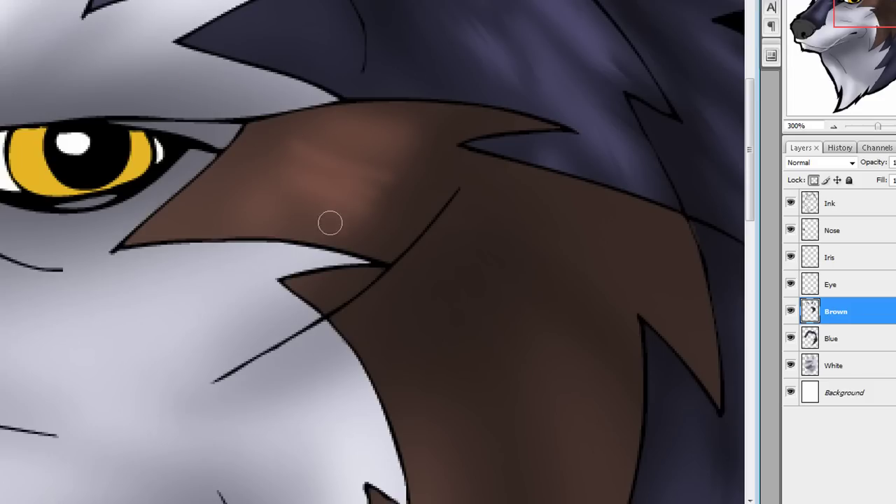
key("bracketright")
key("bracketright")
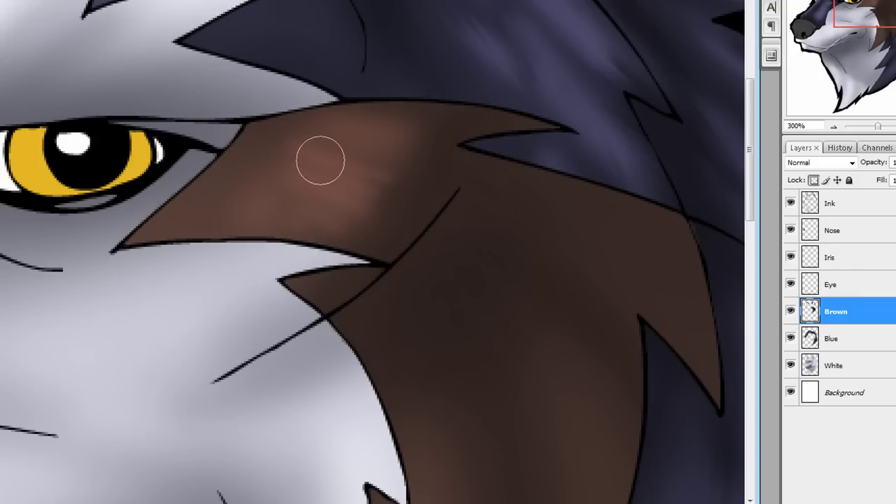
Brighten the center of the highlight behind the eye and extend it toward the patch's lower edge with a smaller brush
left_click_drag(355, 174, 375, 185)
key("bracketleft")
key("bracketleft")
key("bracketleft")
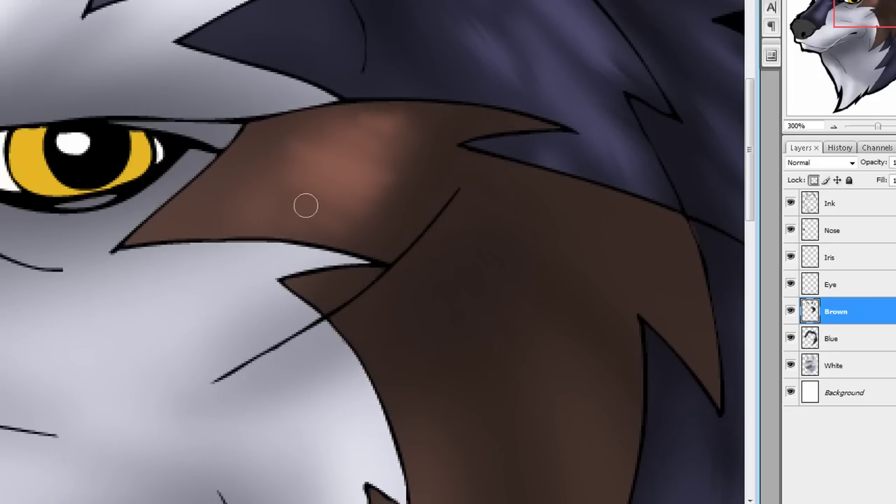
mouse_move(304, 210)
left_mouse_down()
mouse_move(278, 228)
mouse_move(251, 225)
left_mouse_up()
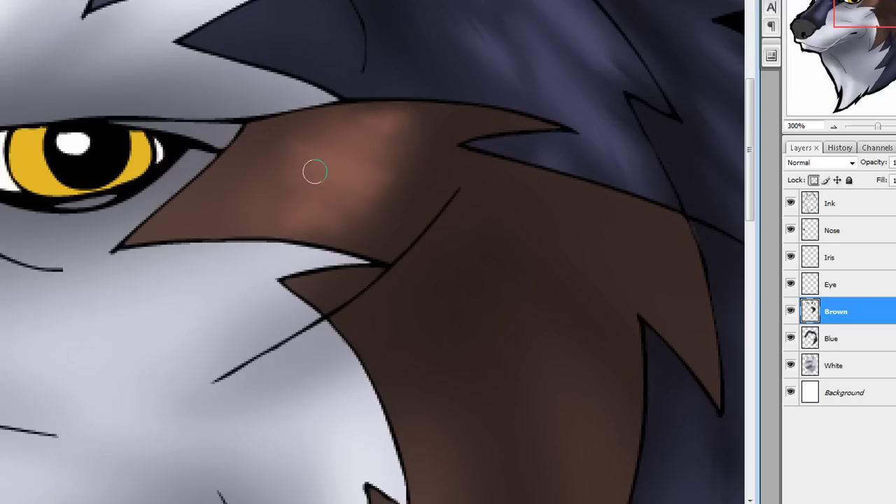
Pick a lighter reddish brown and paint a brighter, narrower band inside the highlight behind the eye
left_click(0, 42)
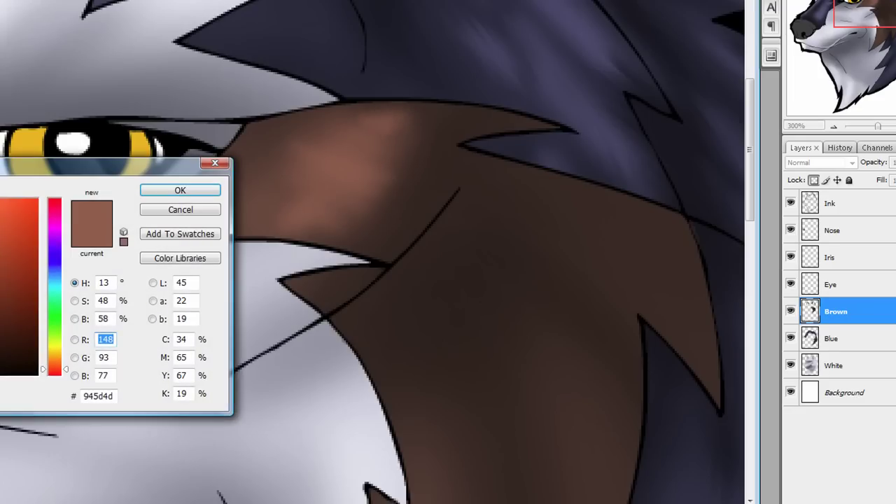
left_click(0, 245)
left_click(159, 192)
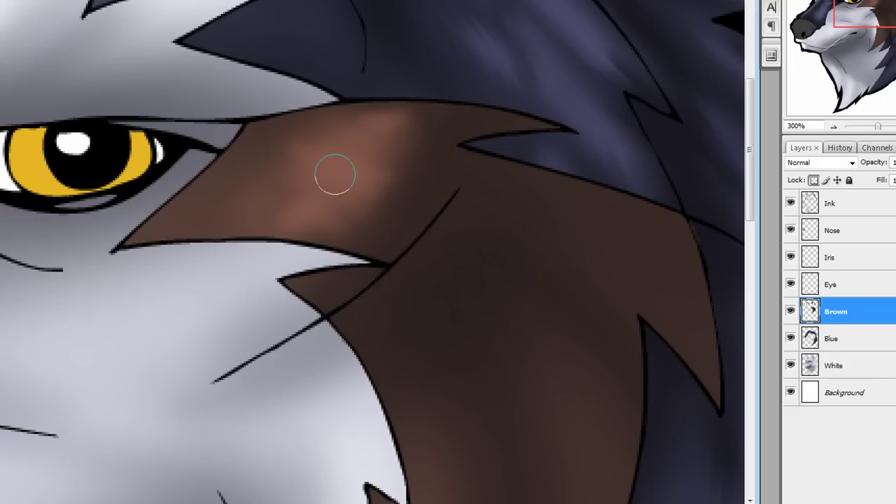
mouse_move(330, 170)
left_mouse_down()
mouse_move(357, 169)
mouse_move(334, 180)
mouse_move(340, 149)
mouse_move(360, 162)
mouse_move(346, 148)
mouse_move(378, 149)
mouse_move(364, 143)
mouse_move(388, 127)
mouse_move(344, 155)
mouse_move(384, 128)
mouse_move(352, 131)
mouse_move(339, 182)
mouse_move(293, 231)
left_mouse_up()
key("bracketleft")
key("bracketleft")
key("bracketleft")
key("bracketleft")
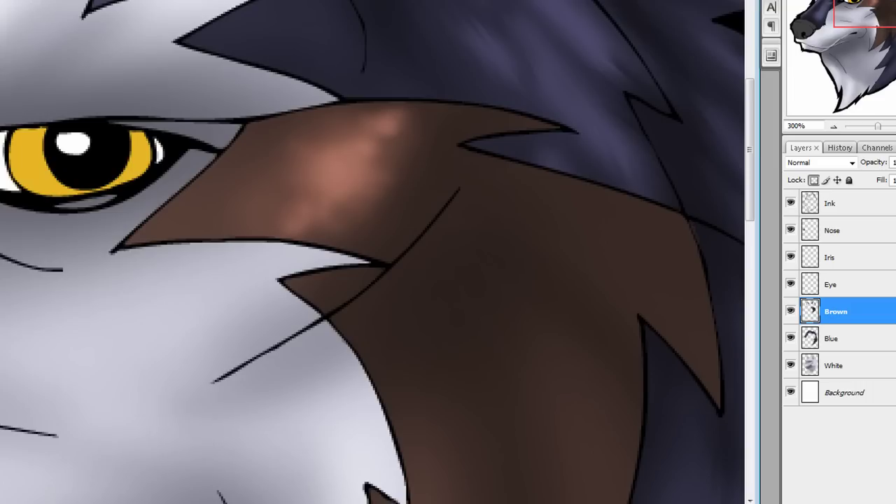
Set the paint color to light peach #ea9e89 and paint a thin bright core along the highlight behind the eye
left_click(0, 280)
left_click(0, 211)
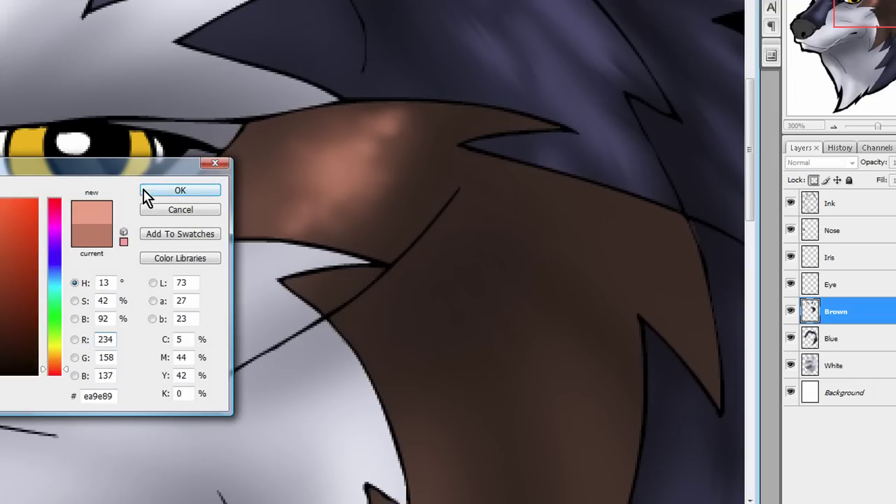
left_click(180, 191)
mouse_move(349, 171)
left_mouse_down()
mouse_move(319, 179)
mouse_move(351, 159)
mouse_move(327, 177)
mouse_move(350, 178)
mouse_move(367, 142)
mouse_move(384, 135)
mouse_move(360, 151)
mouse_move(384, 131)
mouse_move(338, 159)
mouse_move(343, 187)
mouse_move(312, 211)
left_mouse_up()
key("bracketleft")
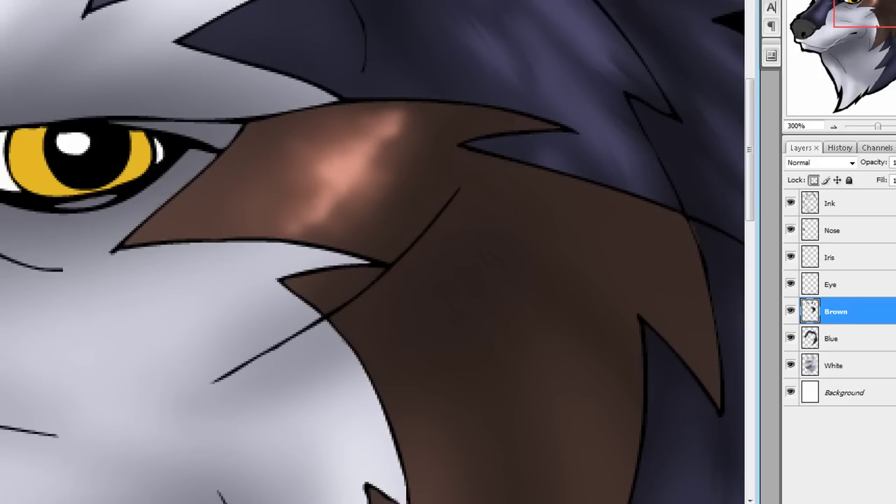
Smudge the highlight behind the eye into fur streaks with the spatter brush, and return the view to 100%
mouse_move(280, 236)
left_mouse_down()
mouse_move(253, 209)
mouse_move(255, 185)
mouse_move(373, 221)
mouse_move(302, 177)
mouse_move(392, 174)
mouse_move(332, 148)
mouse_move(450, 161)
mouse_move(405, 139)
mouse_move(414, 128)
mouse_move(434, 138)
mouse_move(549, 116)
mouse_move(341, 136)
mouse_move(266, 127)
mouse_move(262, 151)
mouse_move(280, 160)
mouse_move(244, 171)
left_mouse_up()
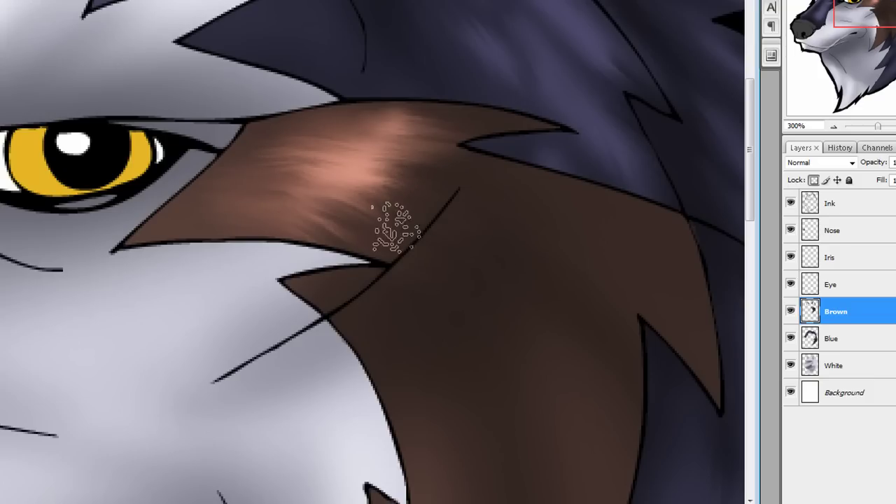
left_click(834, 126)
left_click(833, 127)
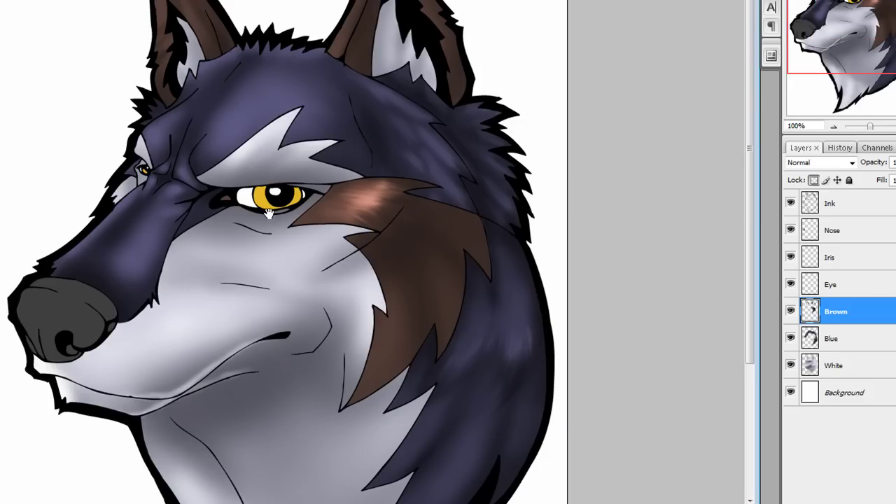